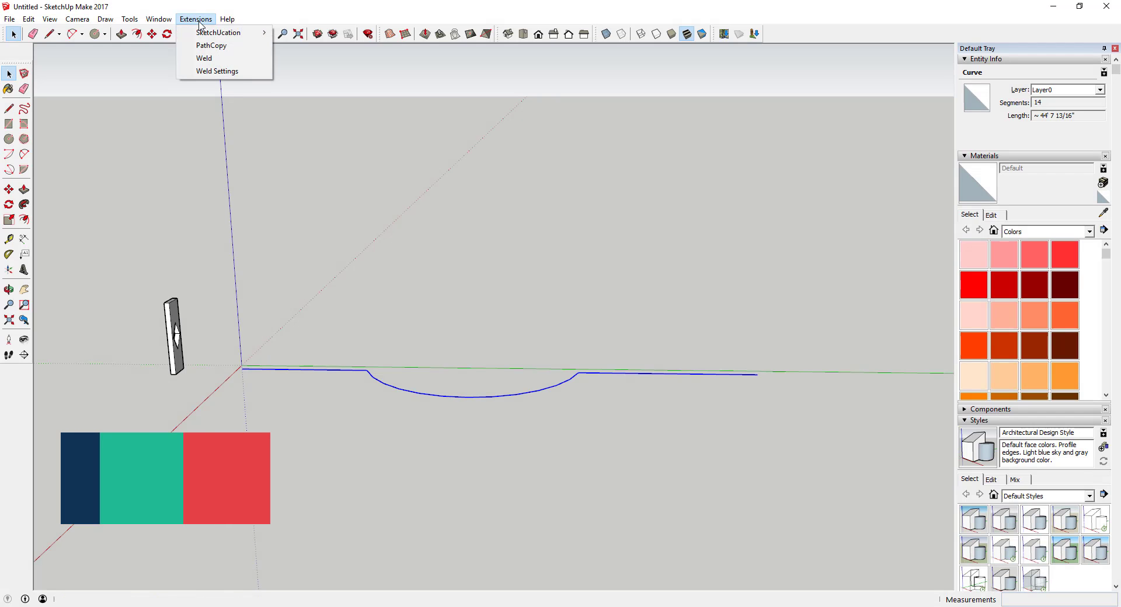
Copy the diamond panel along the blue curve with PathCopy, adjusting spacing from 3' to 4'.
{"action": "left_click", "coordinate": [211, 45]}
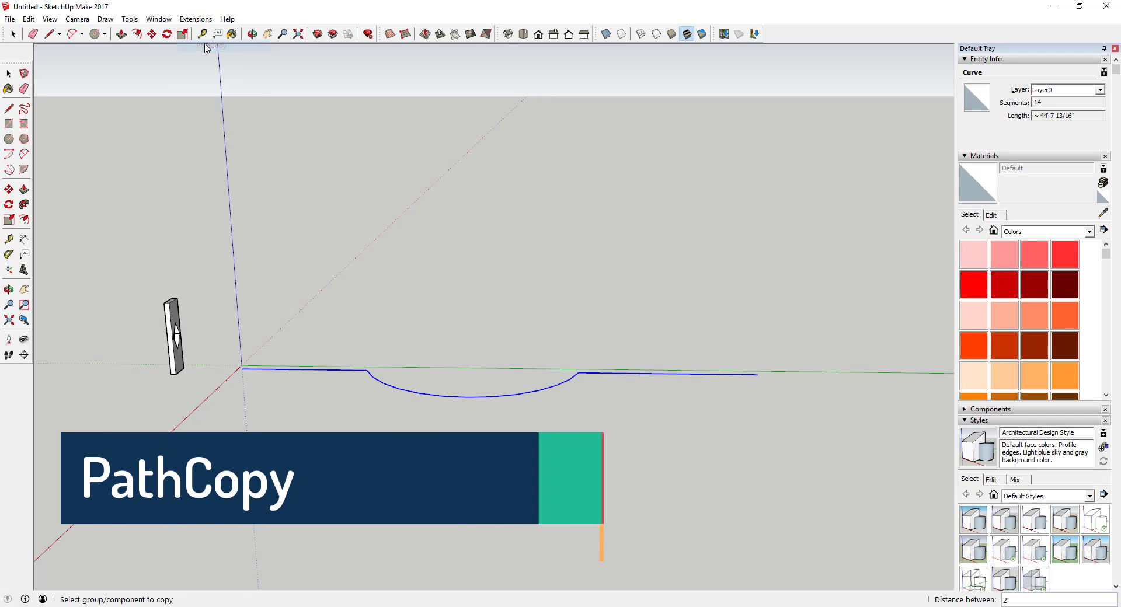
{"action": "left_click", "coordinate": [193, 351]}
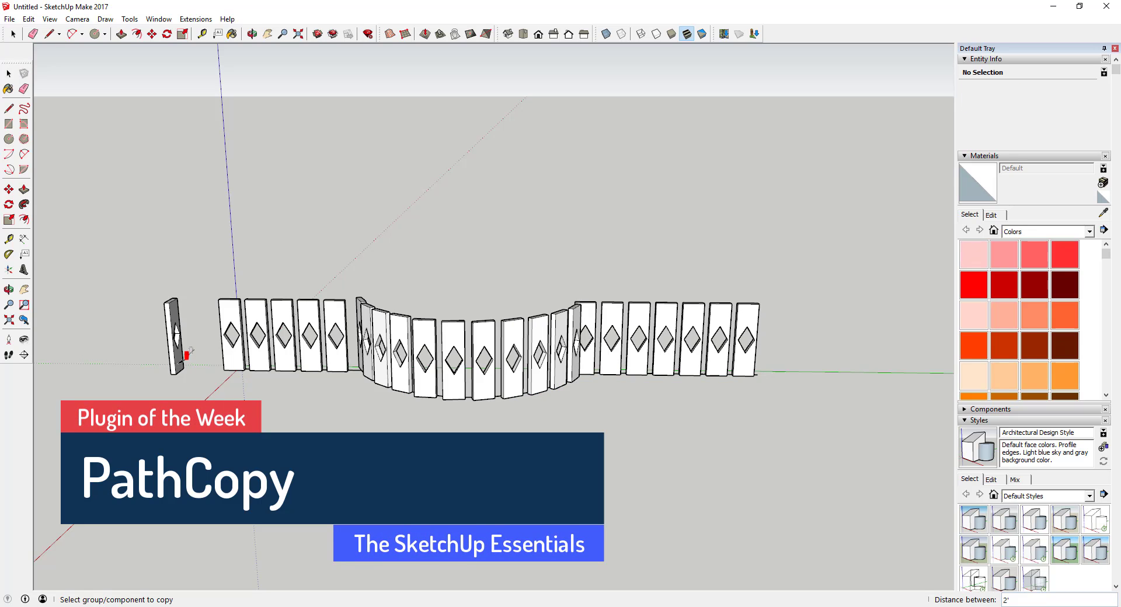
{"action": "type", "text": "3'"}
{"action": "key", "text": "Return"}
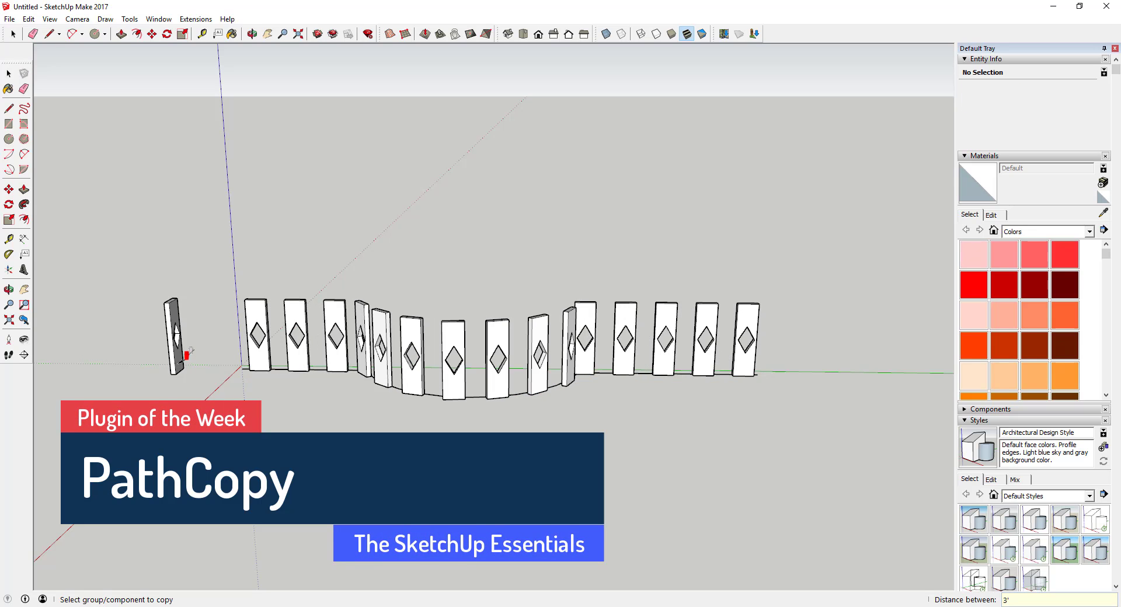
{"action": "type", "text": "4'"}
{"action": "key", "text": "Return"}
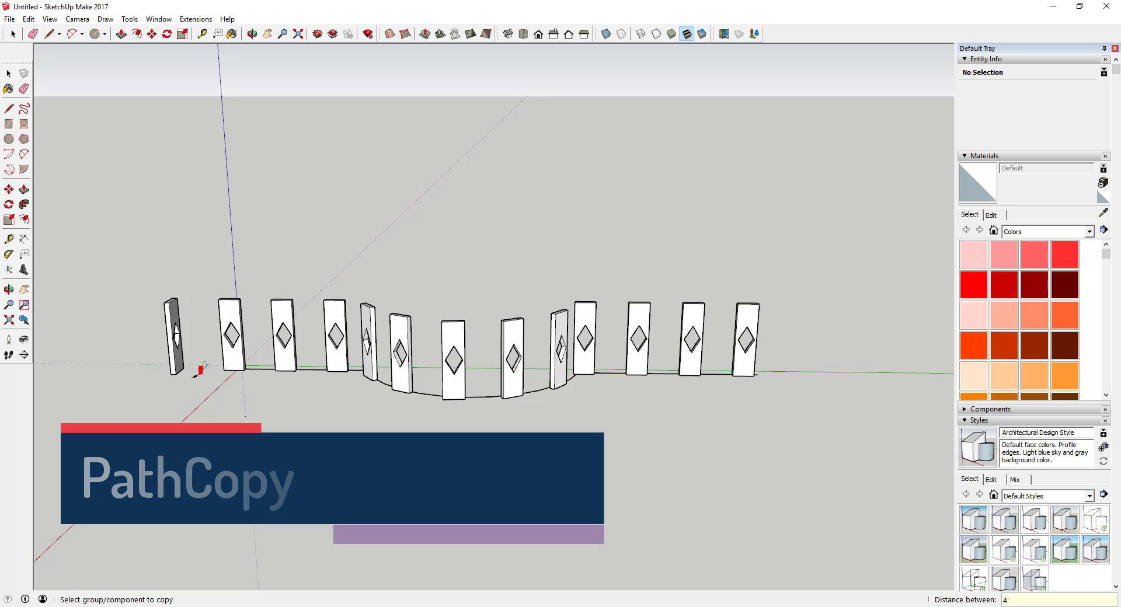
{"action": "key", "text": "space"}
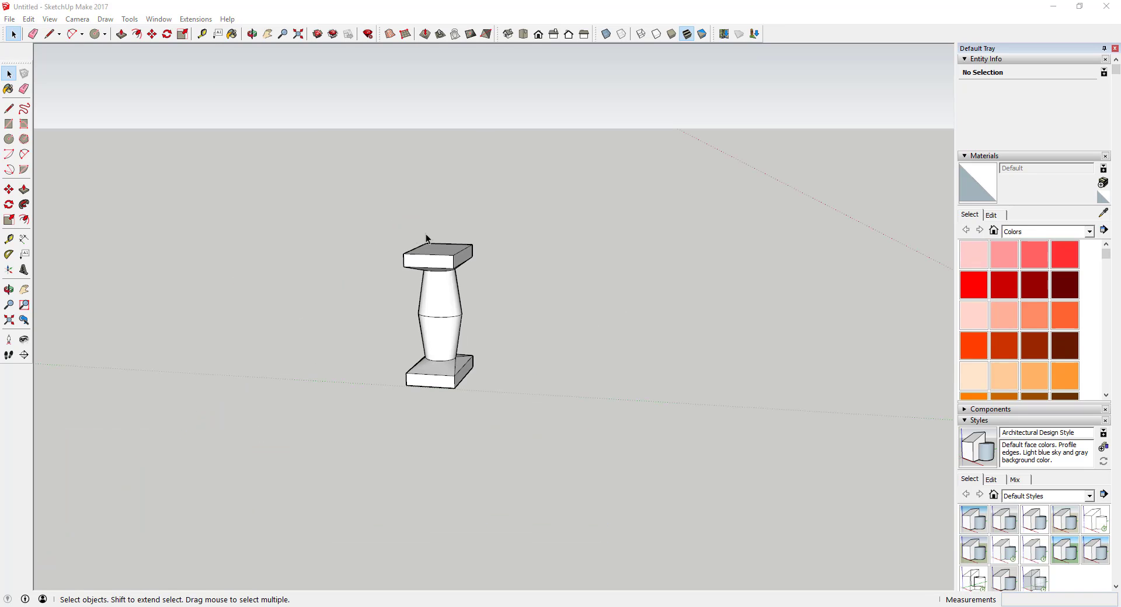
Copy the Fancy Post baluster to the left and array it into a row of ten (x10).
{"action": "left_click_drag", "start_coordinate": [345, 226], "coordinate": [540, 418]}
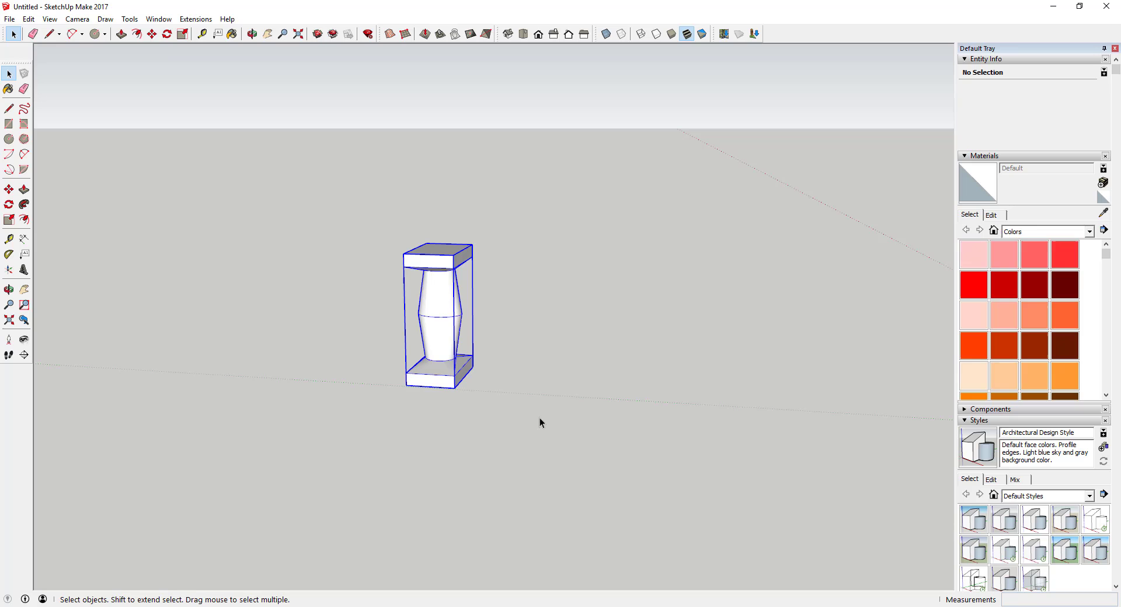
{"action": "key", "text": "m"}
{"action": "left_click", "coordinate": [454, 388]}
{"action": "key", "text": "ctrl"}
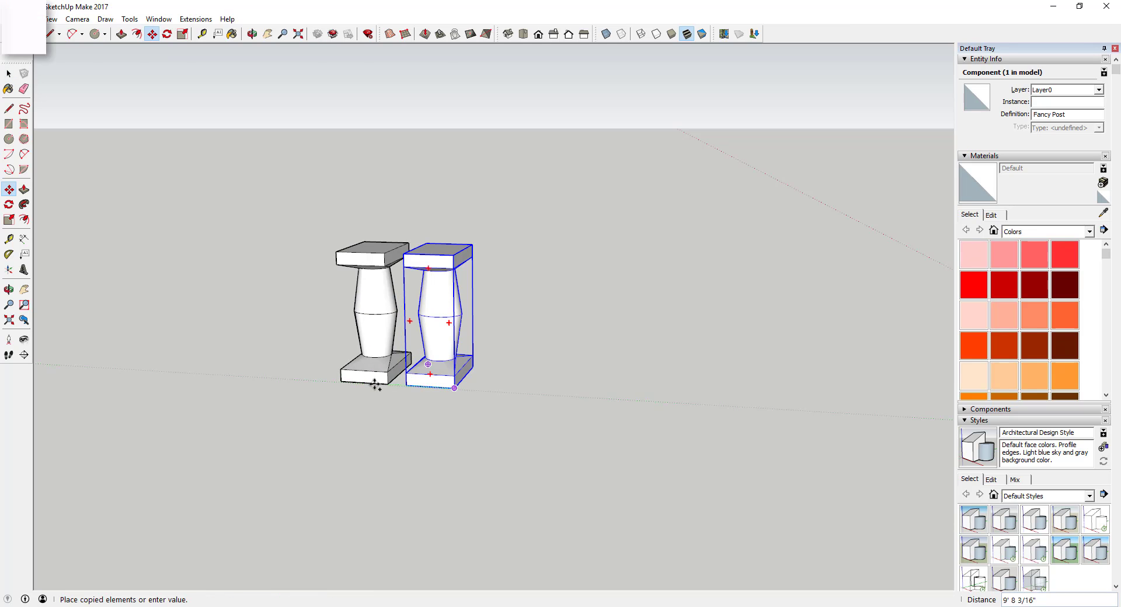
{"action": "left_click", "coordinate": [374, 383]}
{"action": "scroll", "coordinate": [371, 381], "scroll_direction": "down", "scroll_amount": 3}
{"action": "type", "text": "x"}
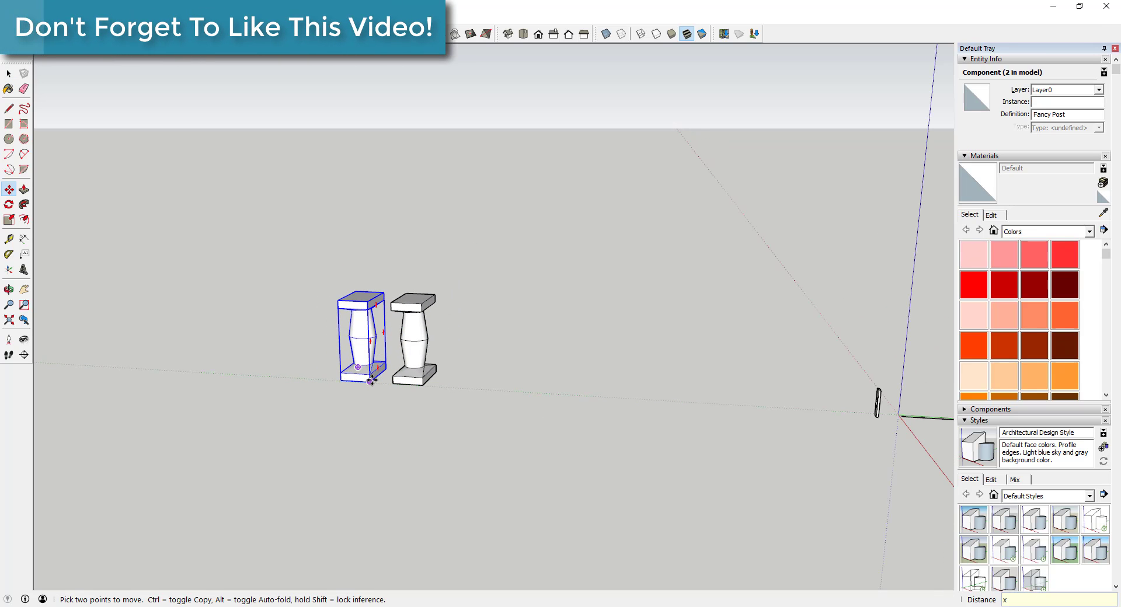
{"action": "type", "text": "10"}
{"action": "key", "text": "Return"}
Place a rotated copy of the baluster around a chosen pivot point.
{"action": "middle_click_drag", "start_coordinate": [501, 362], "coordinate": [320, 366]}
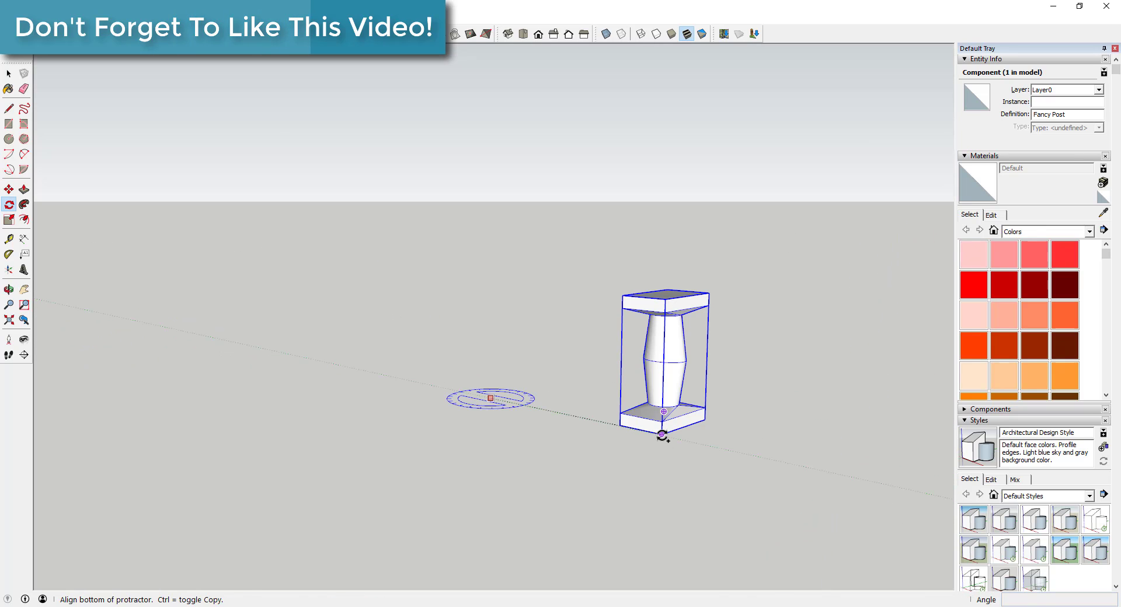
{"action": "left_click", "coordinate": [662, 434]}
{"action": "key", "text": "ctrl"}
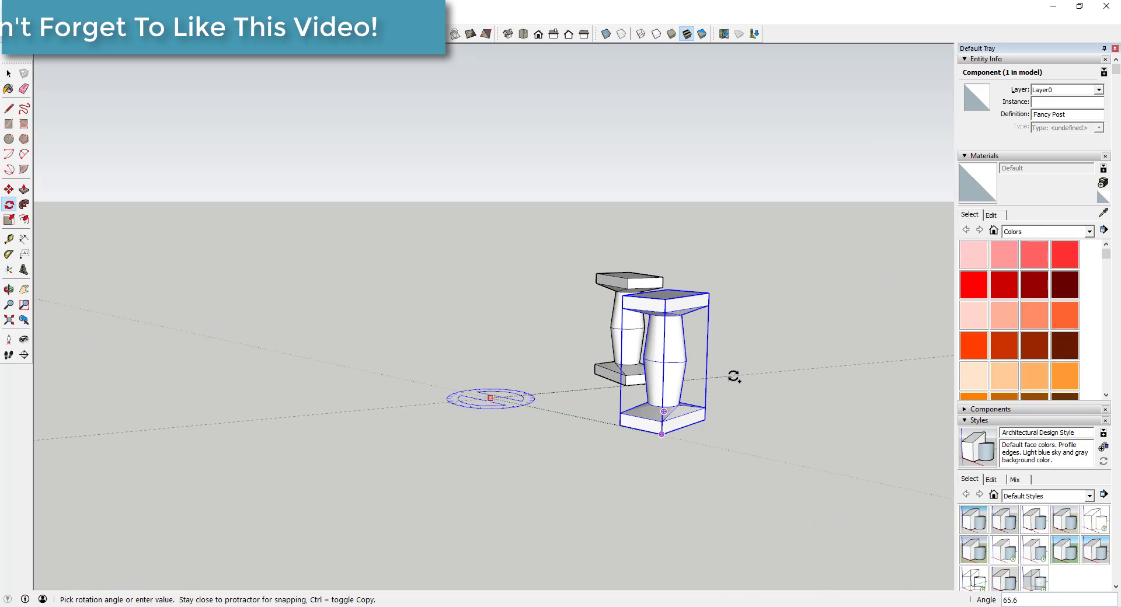
{"action": "left_click", "coordinate": [734, 376]}
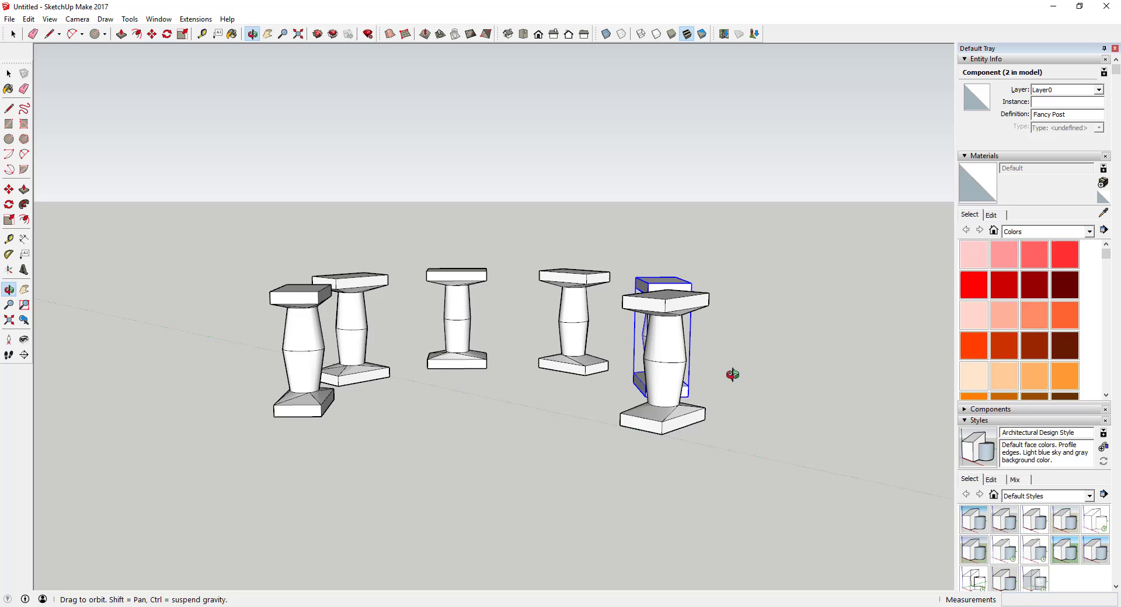
{"action": "middle_click_drag", "start_coordinate": [733, 375], "coordinate": [757, 491]}
Array the rotated baluster copy into eight copies with x8.
{"action": "type", "text": "x"}
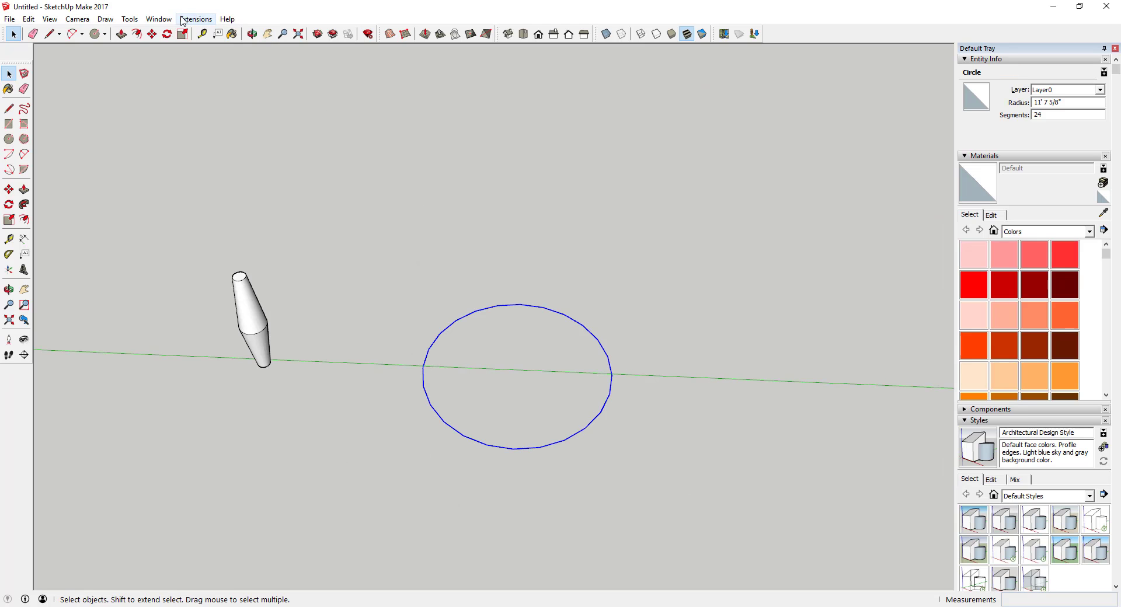
Copy the cone around the 24-segment circle with PathCopy, spaced 4' apart.
{"action": "left_click", "coordinate": [202, 22]}
{"action": "left_click", "coordinate": [205, 45]}
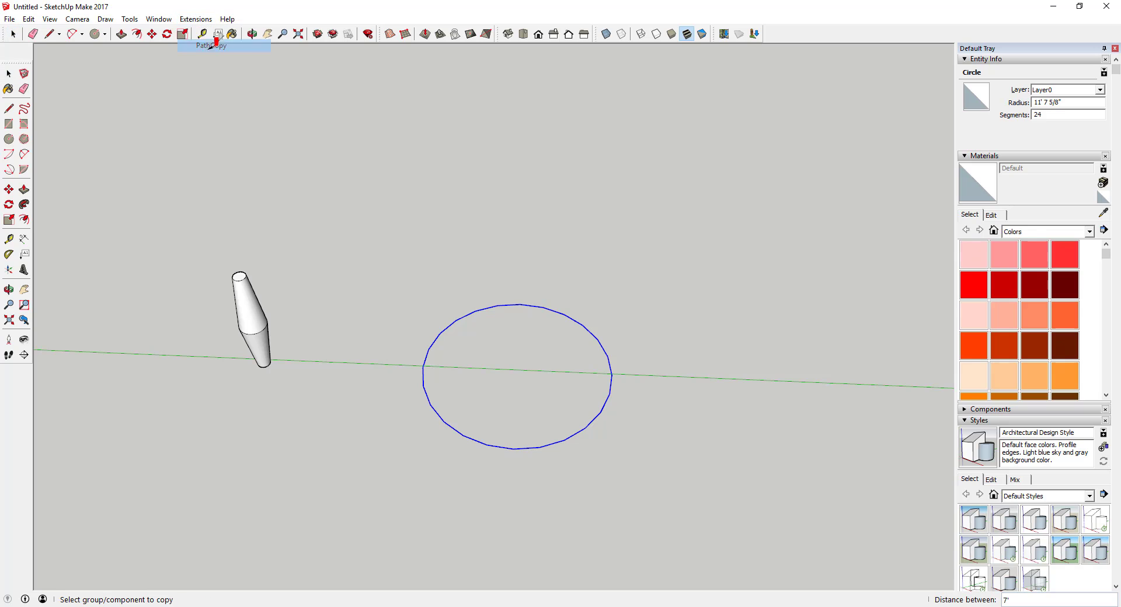
{"action": "left_click", "coordinate": [256, 302]}
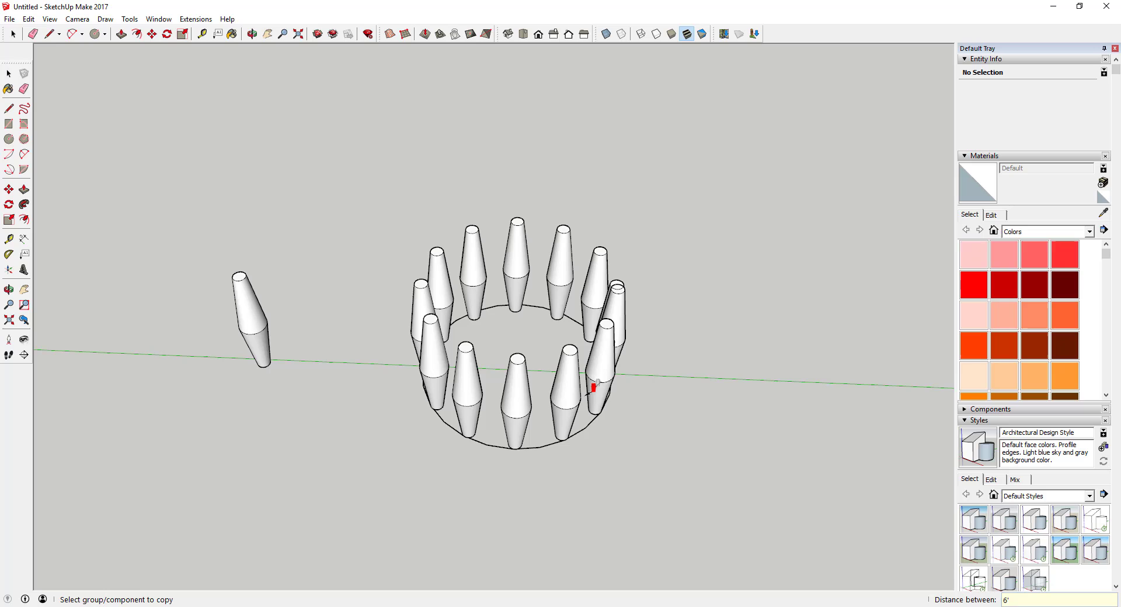
{"action": "type", "text": "'"}
{"action": "key", "text": "Return"}
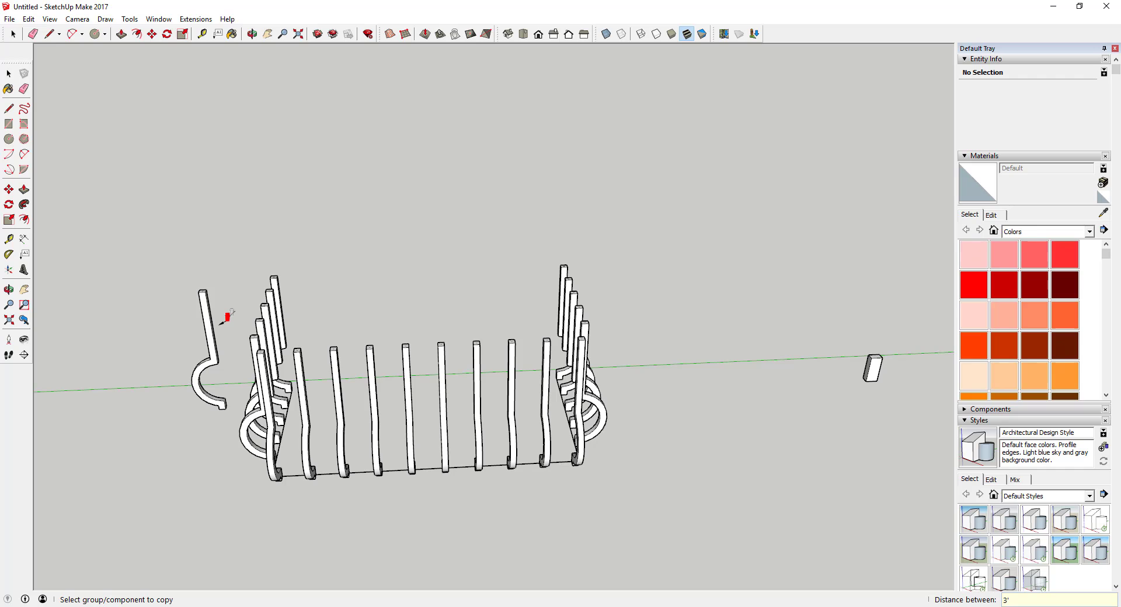
Widen the hooked bar copies' spacing to 6', then 7'.
{"action": "type", "text": "6'"}
{"action": "key", "text": "Return"}
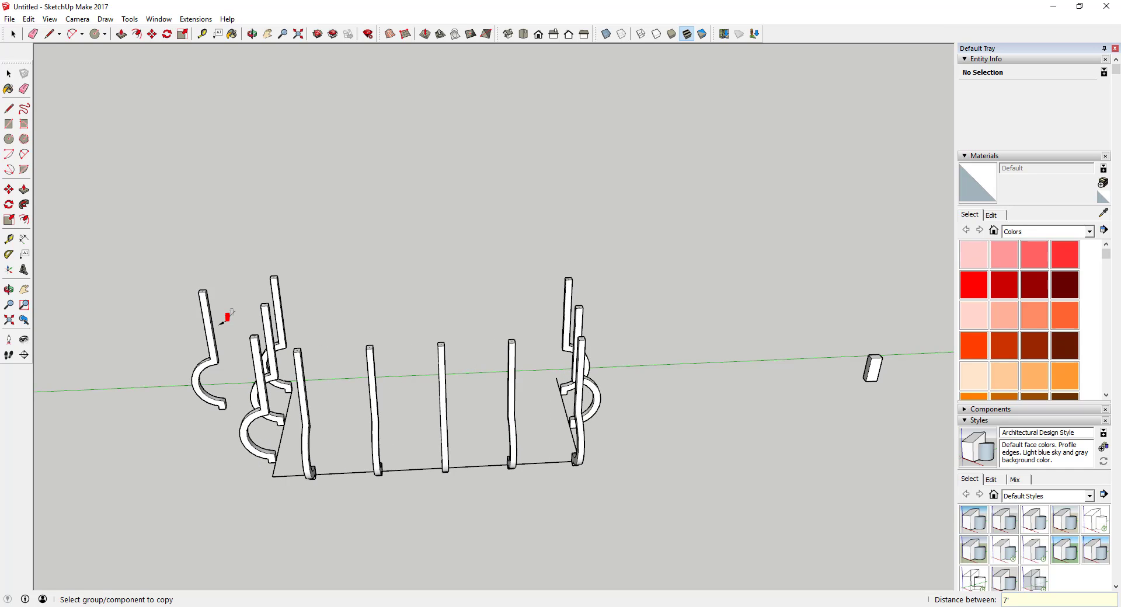
{"action": "key", "text": "Return"}
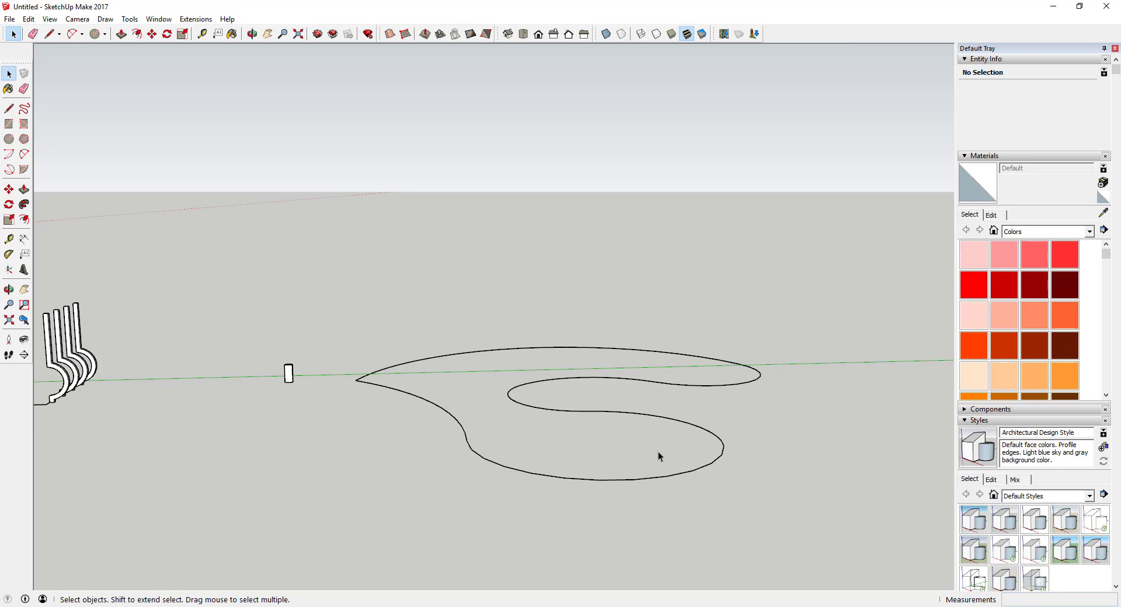
Copy the small block along the selected spiral curve with PathCopy at 2' spacing.
{"action": "scroll", "coordinate": [588, 394], "scroll_direction": "up", "scroll_amount": 2}
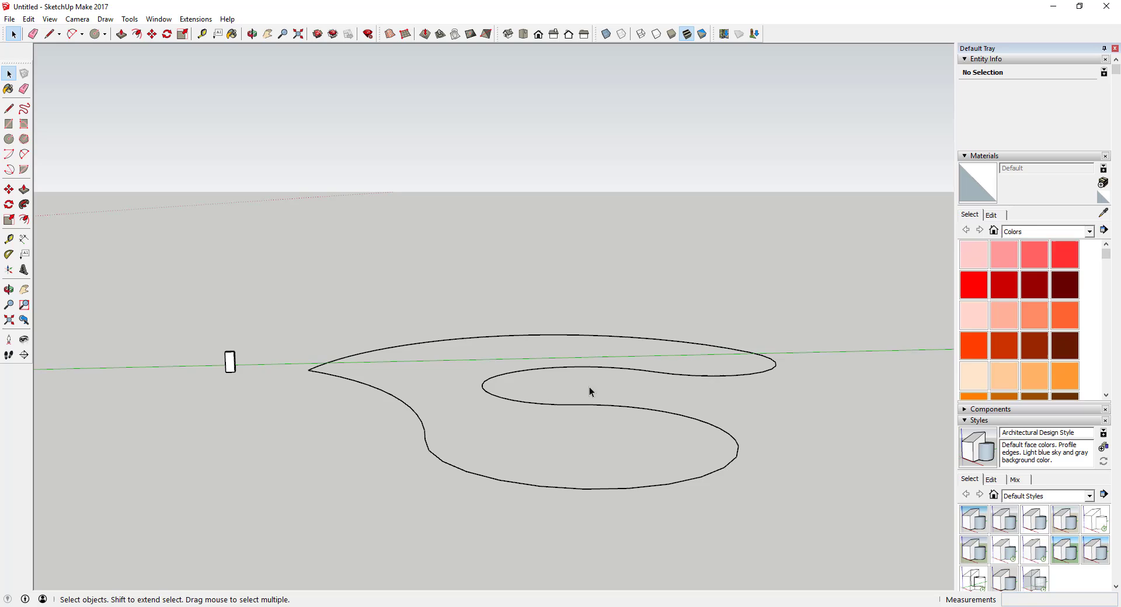
{"action": "middle_click_drag", "start_coordinate": [588, 393], "coordinate": [501, 435]}
{"action": "left_click_drag", "start_coordinate": [501, 435], "coordinate": [483, 437]}
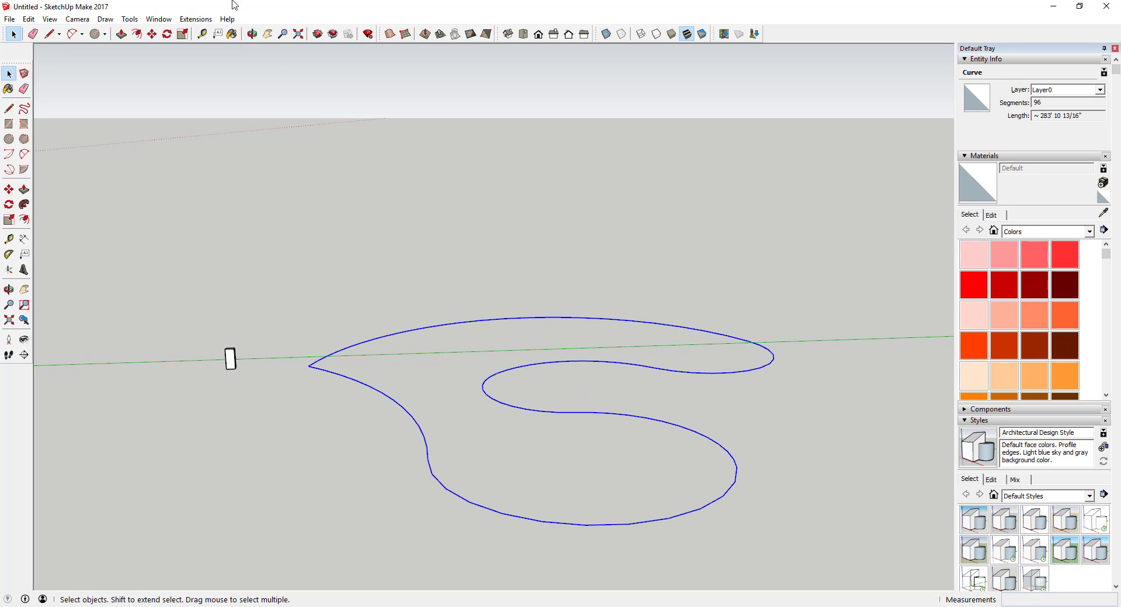
{"action": "left_click", "coordinate": [196, 18]}
{"action": "left_click", "coordinate": [211, 45]}
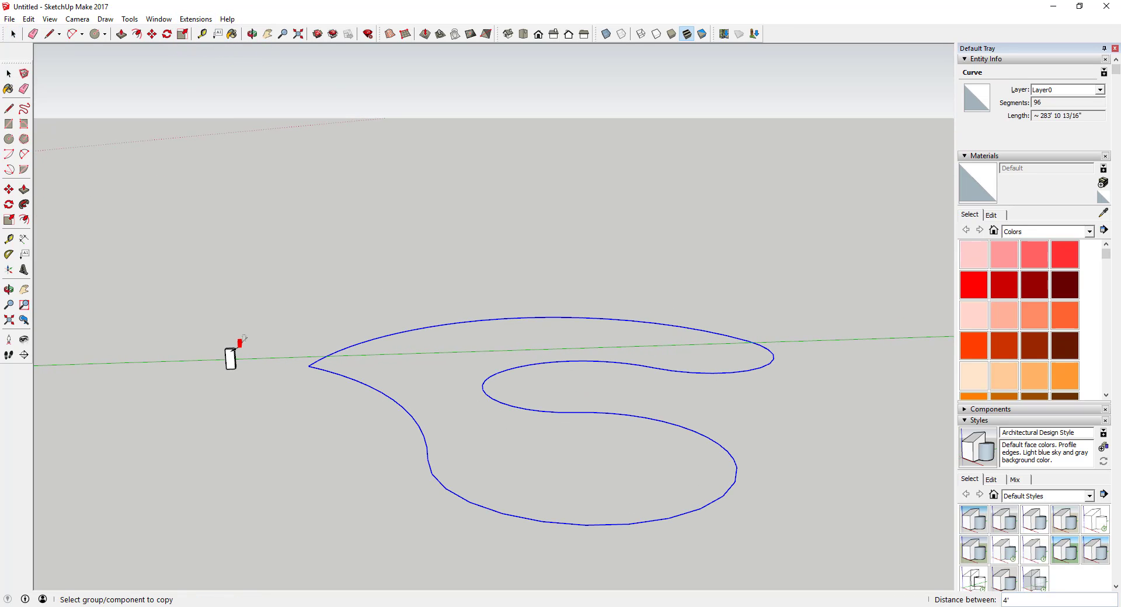
{"action": "left_click", "coordinate": [240, 351]}
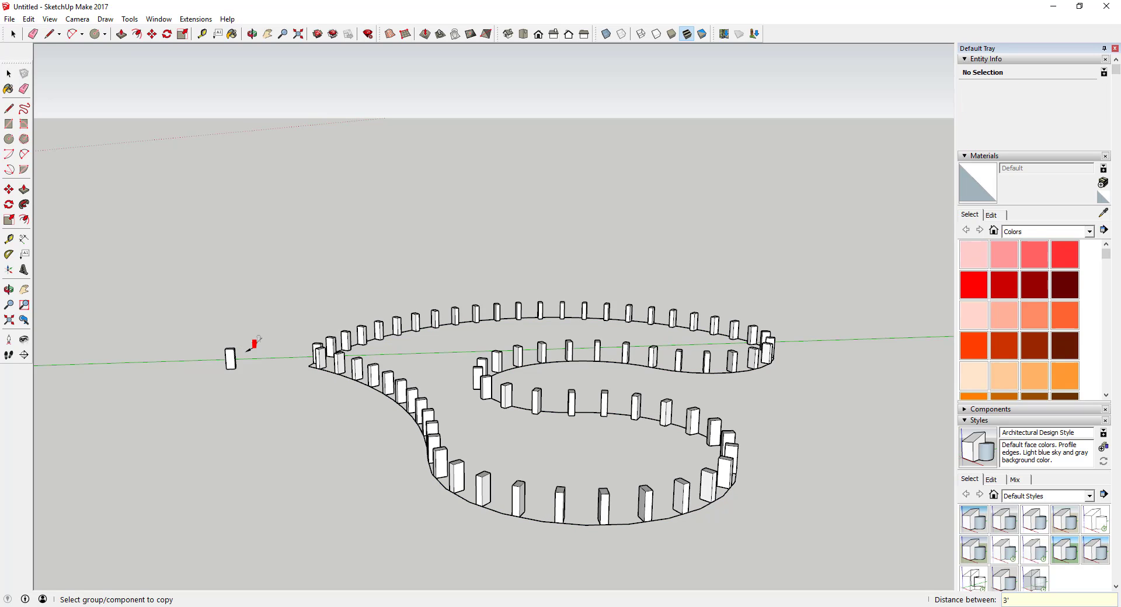
{"action": "type", "text": "2"}
{"action": "key", "text": "Return"}
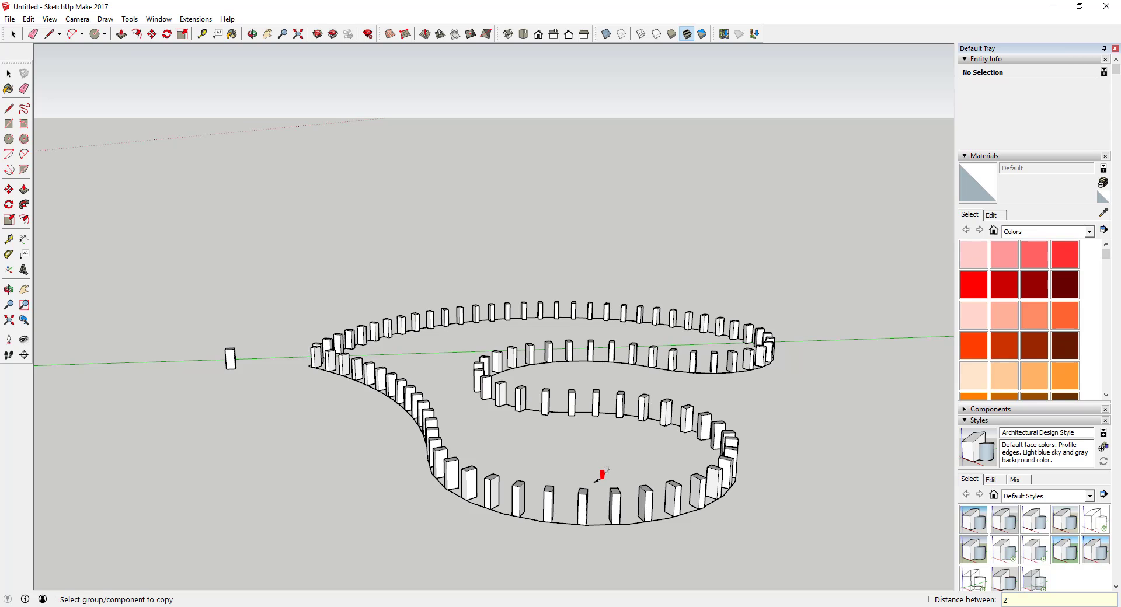
{"action": "middle_click_drag", "start_coordinate": [581, 453], "coordinate": [580, 419]}
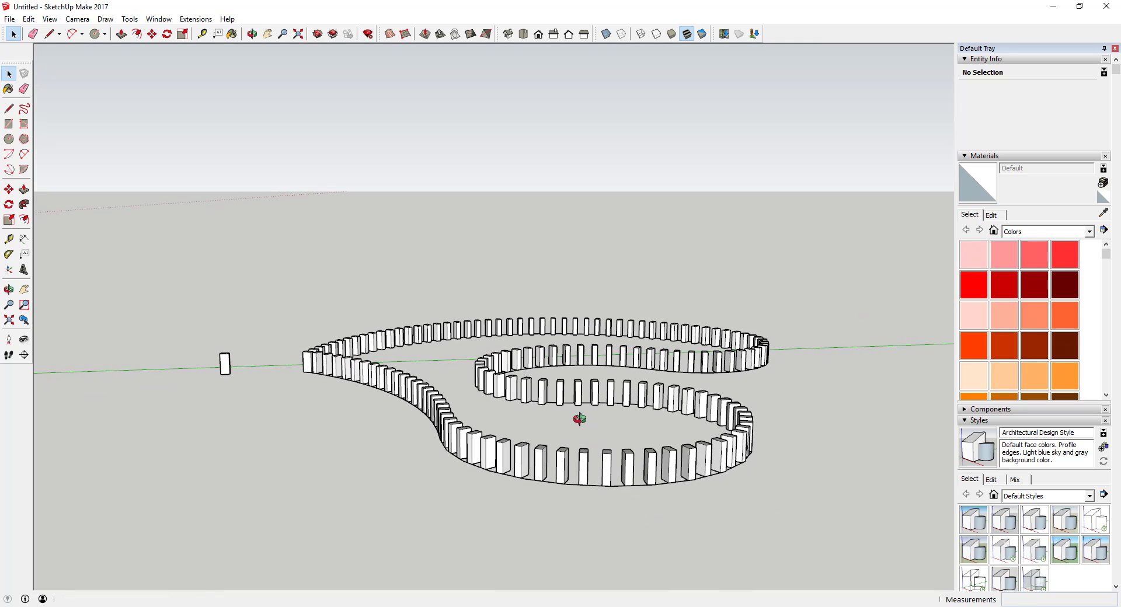